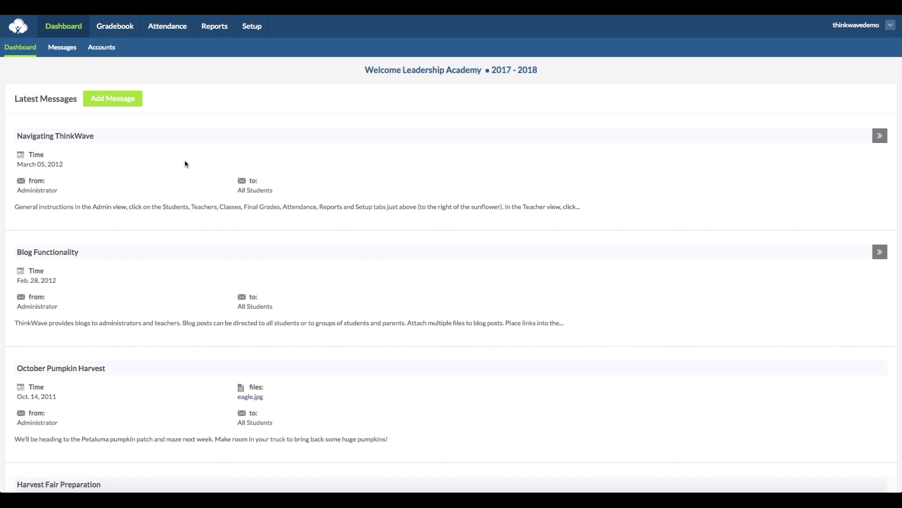
# Open the gradebook and switch to the Math, B class
pyautogui.click(119, 26)
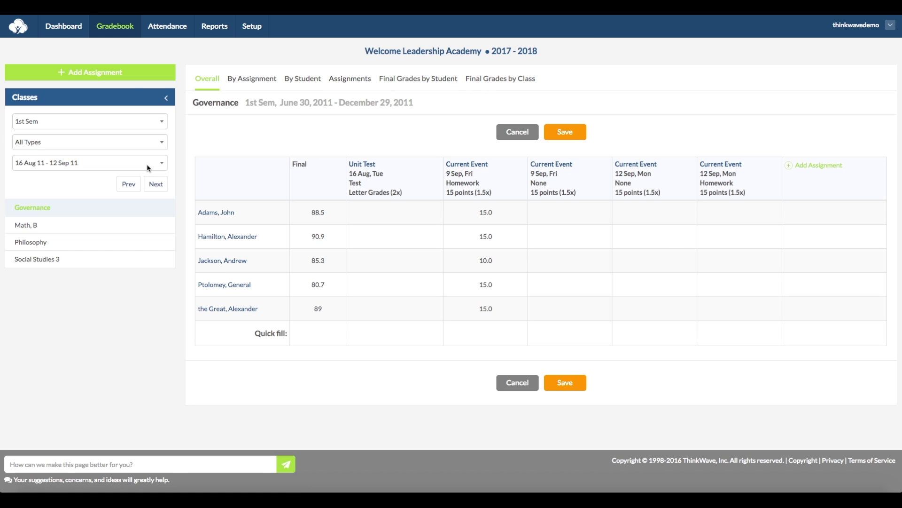
pyautogui.click(42, 224)
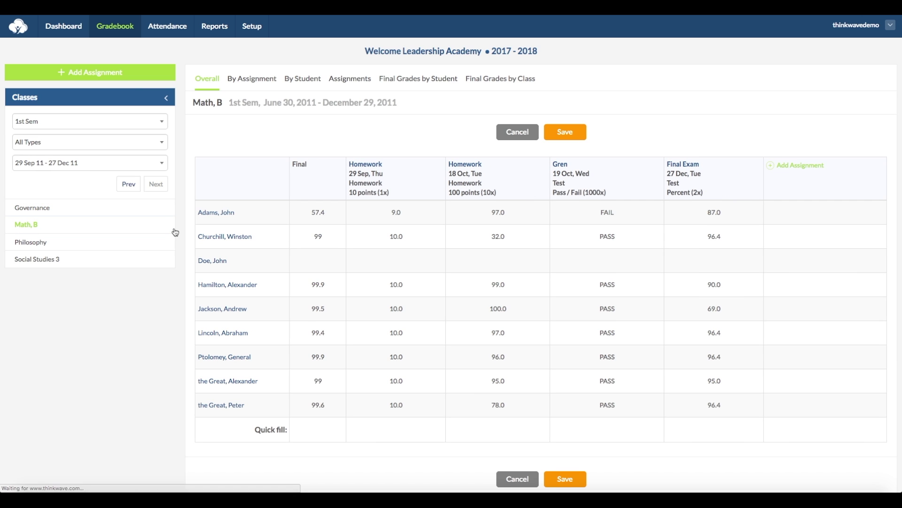
# Keep the 1st Sem term, All Types and the 29 Sep 11 - 27 Dec 11 date range
pyautogui.click(162, 125)
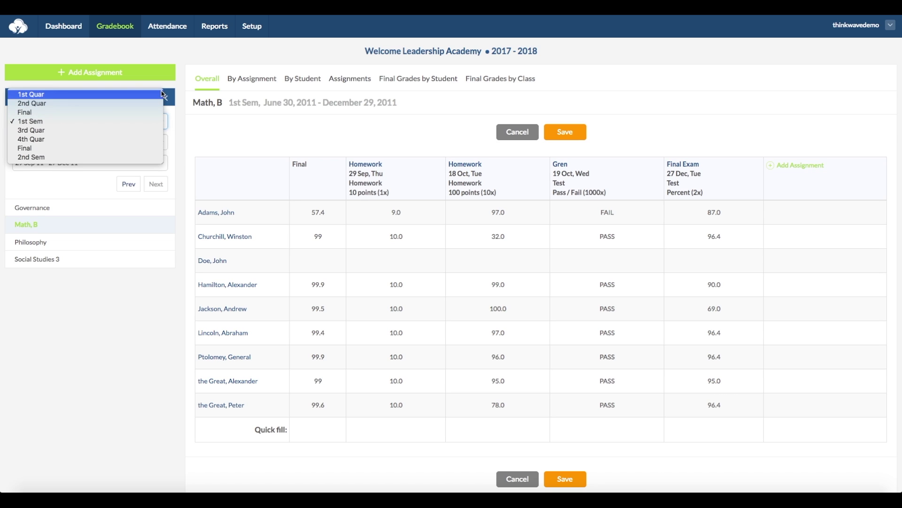
pyautogui.click(183, 126)
pyautogui.click(143, 141)
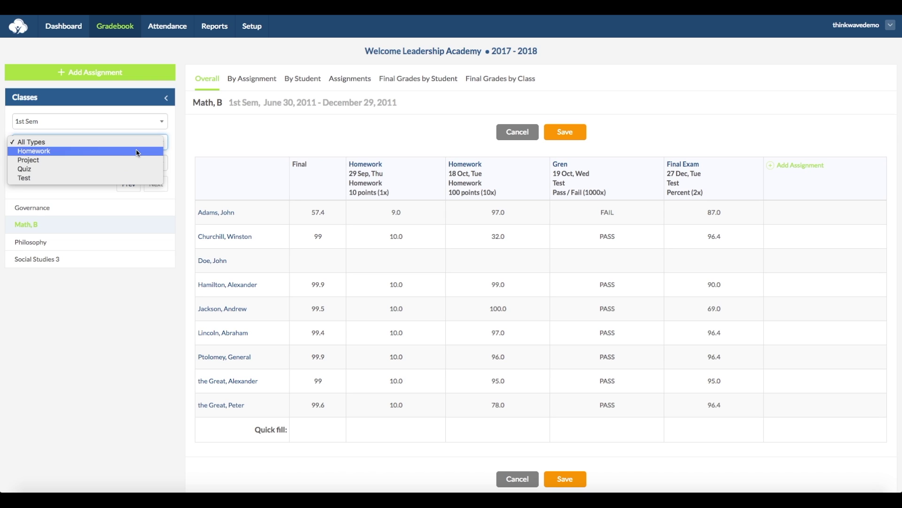
pyautogui.click(178, 157)
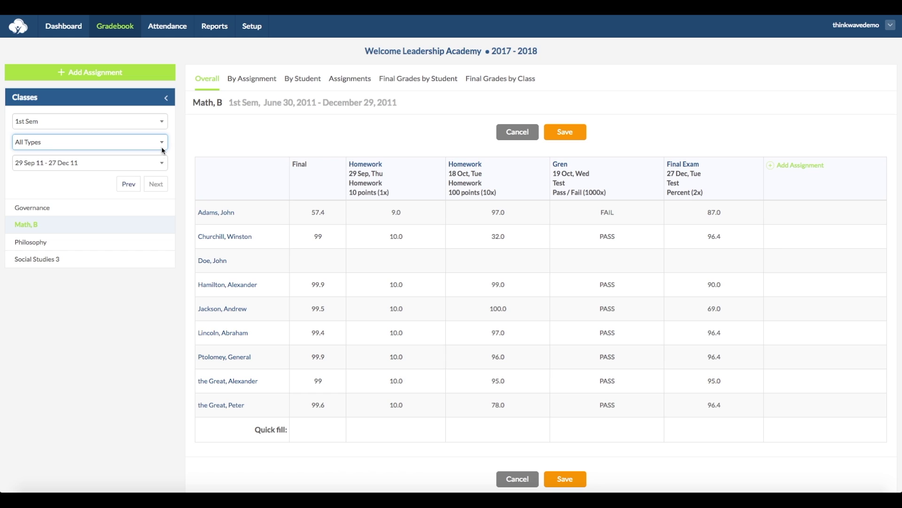
pyautogui.click(161, 163)
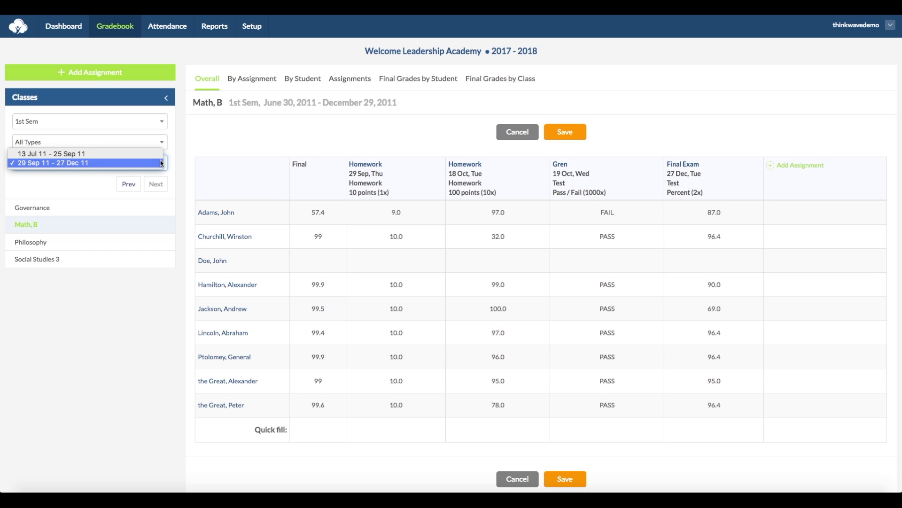
pyautogui.click(182, 167)
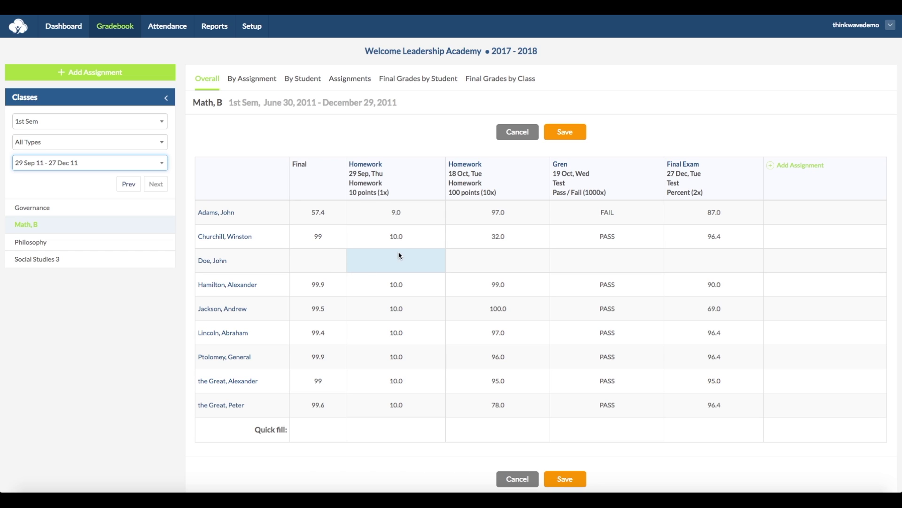
# Change the first student's 29 Sep Homework score to 8.5, save, and switch to Governance
pyautogui.click(387, 216)
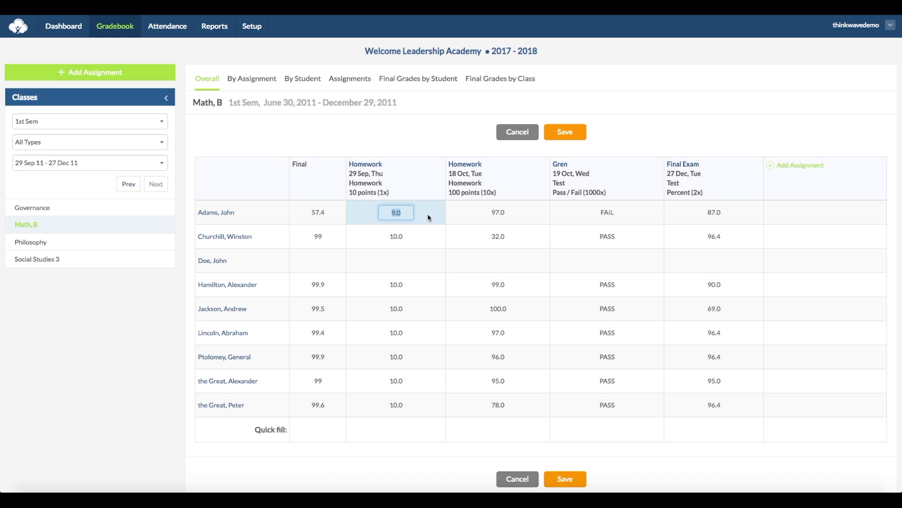
pyautogui.write('8.5')
pyautogui.click(568, 136)
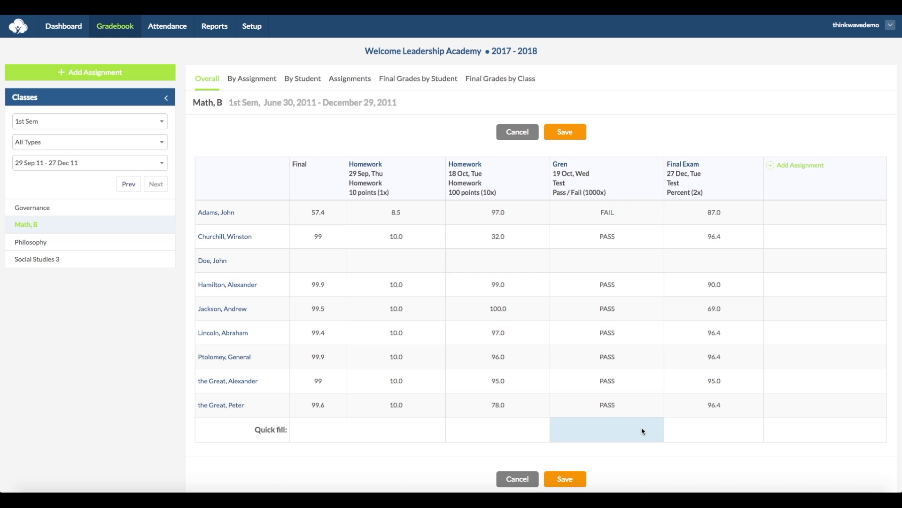
pyautogui.click(47, 207)
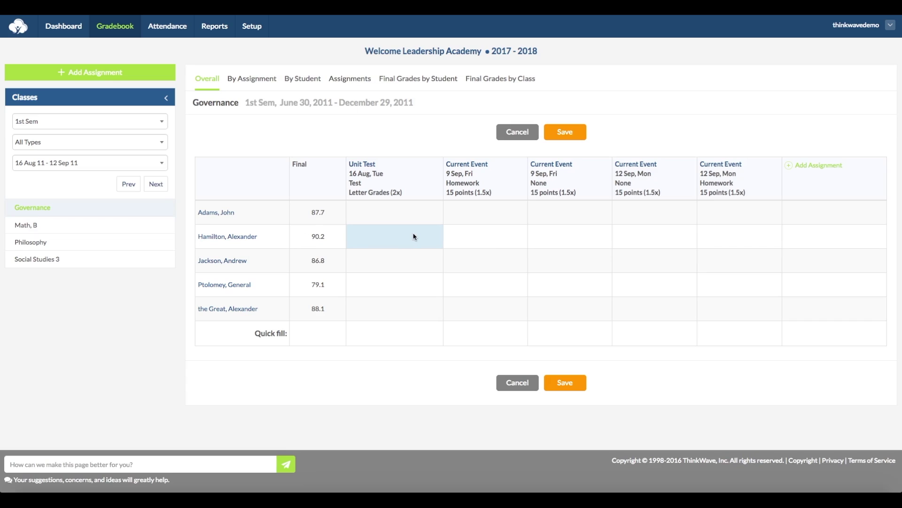
# Give the third student 10 and quick-fill 15 in the 9 Sep Current Event column, then save
pyautogui.click(480, 264)
pyautogui.write('10')
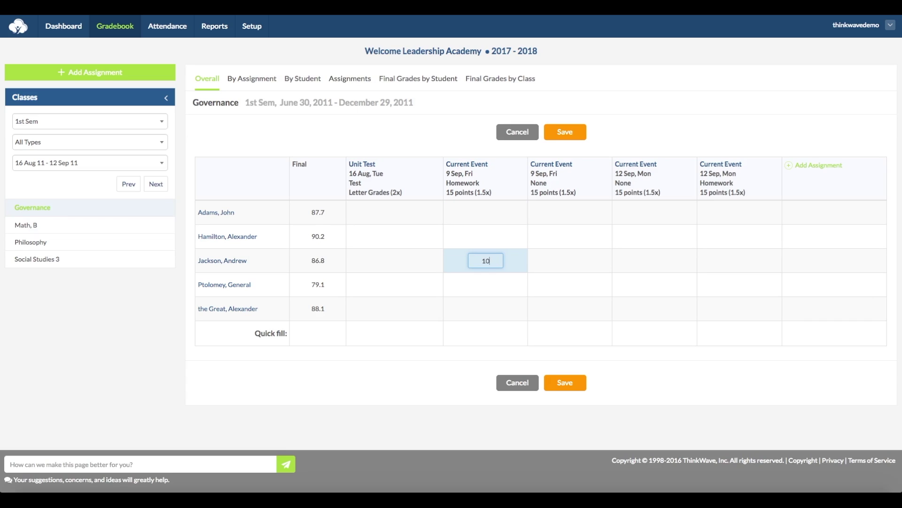
pyautogui.click(487, 334)
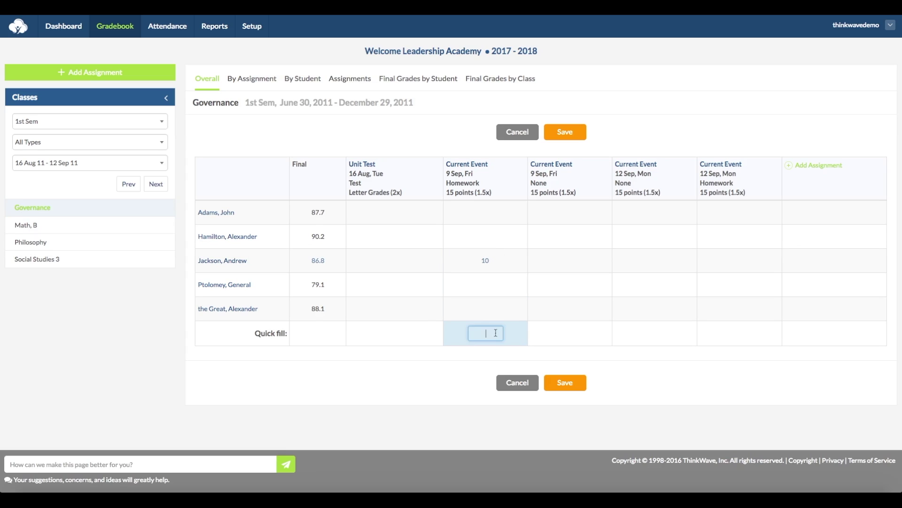
pyautogui.write('15')
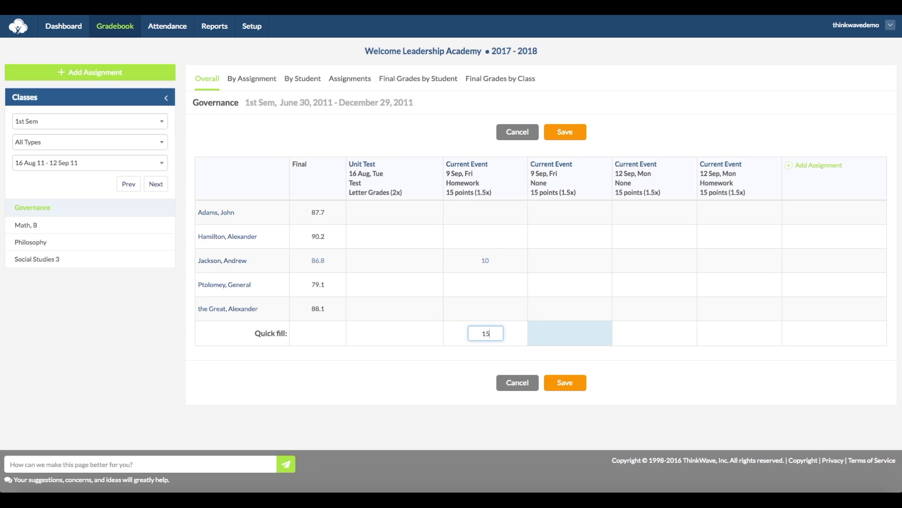
pyautogui.click(564, 133)
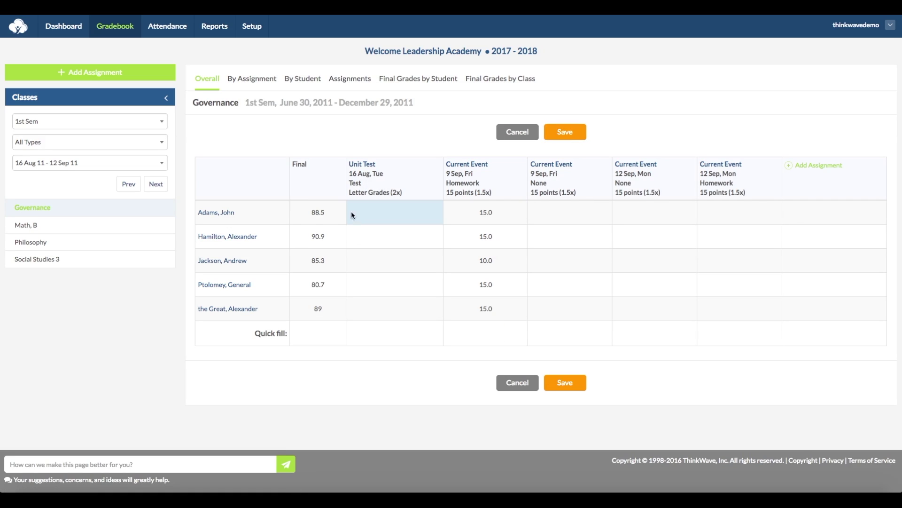
# Return to Math, B, move among score cells with Enter and arrow keys, then open Setup
pyautogui.click(27, 225)
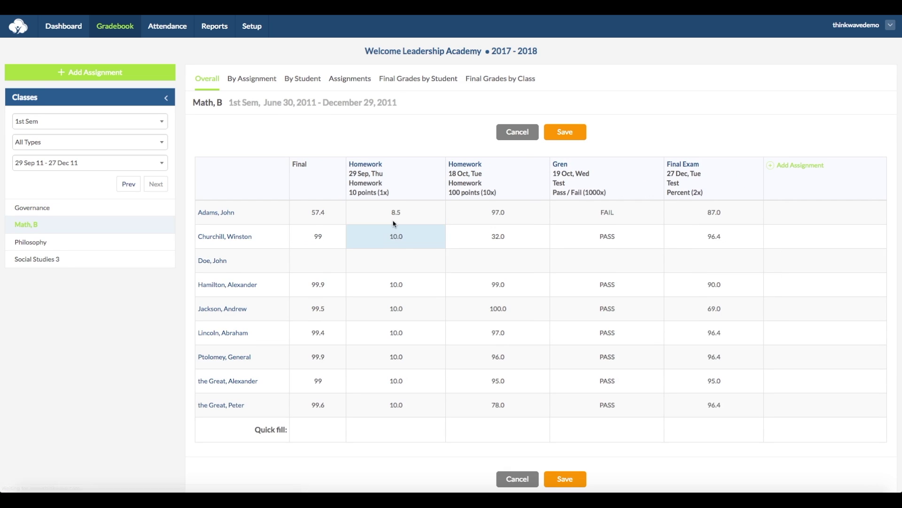
pyautogui.click(397, 212)
pyautogui.press('Return')
pyautogui.press('Return')
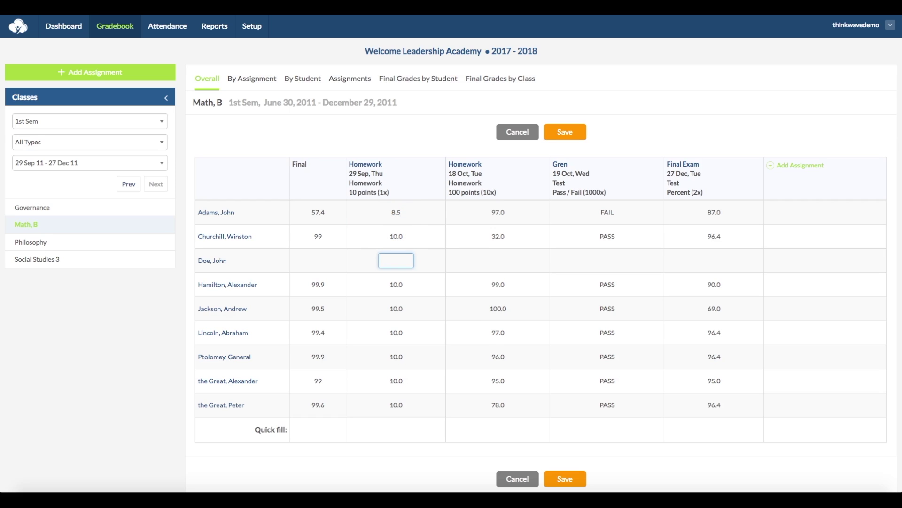
pyautogui.press('Right')
pyautogui.press('Right')
pyautogui.press('Up')
pyautogui.press('Left')
pyautogui.press('Down')
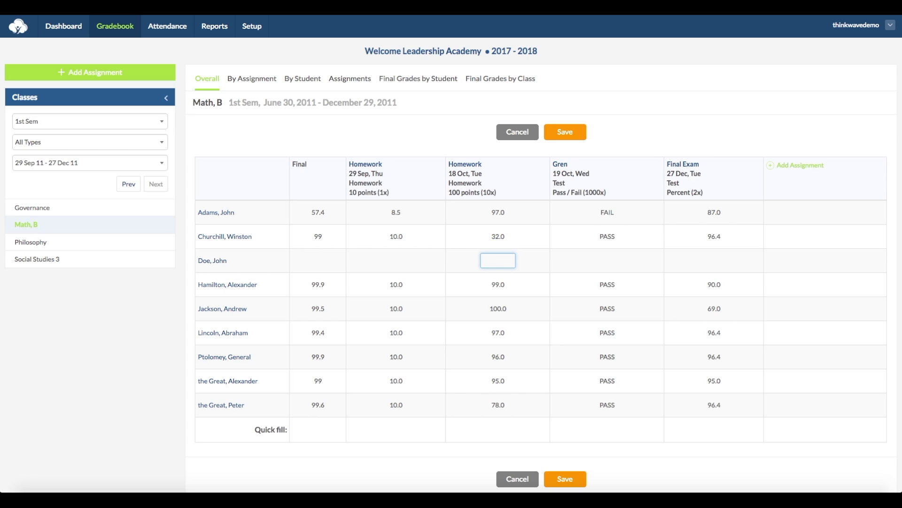
pyautogui.press('Down')
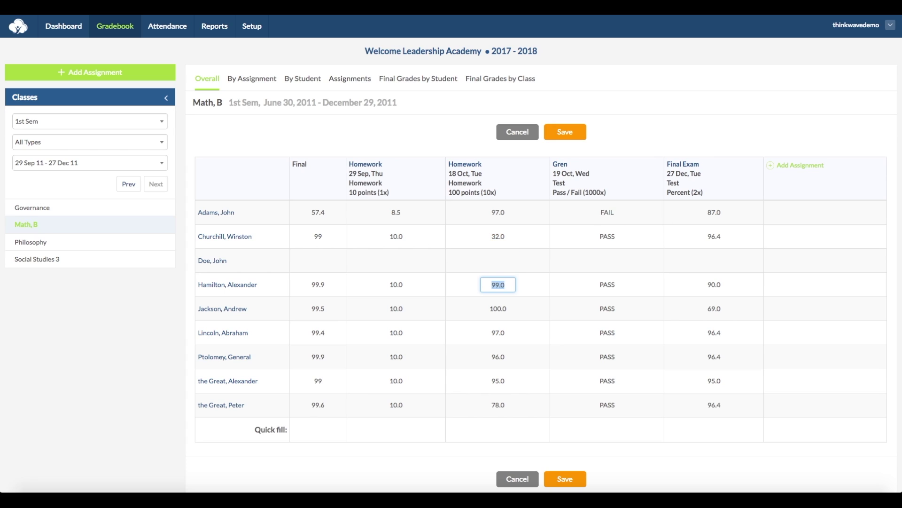
pyautogui.press('Up')
pyautogui.press('Left')
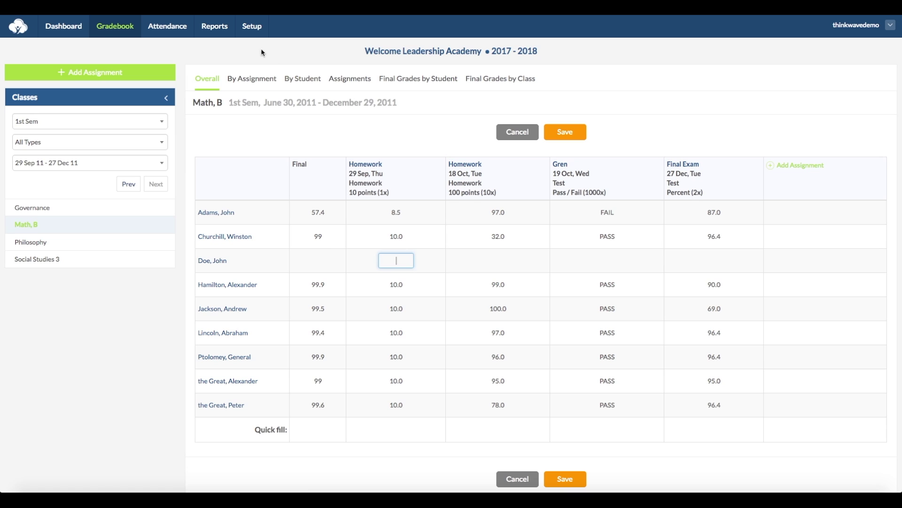
pyautogui.click(252, 29)
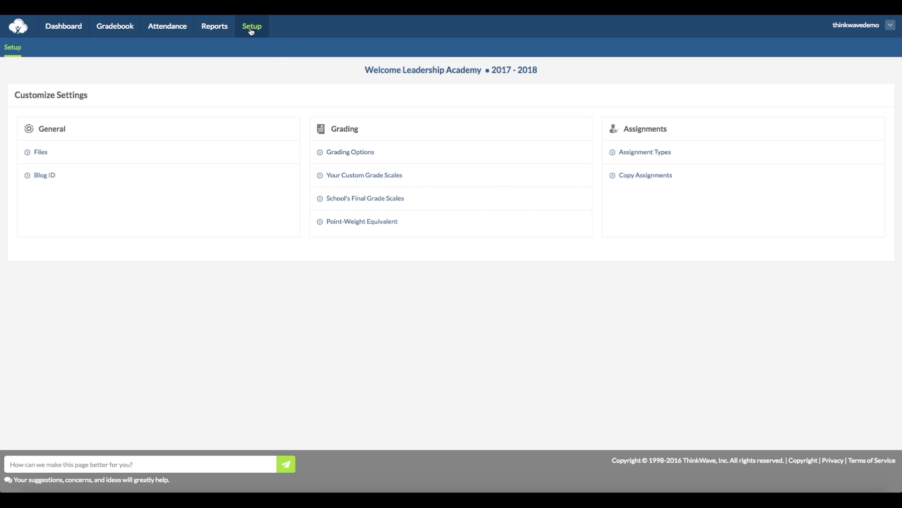
# In Grading Options, enable type weighting: Homework 40, Project 40, Quiz 10, Test 10 percent
pyautogui.click(354, 152)
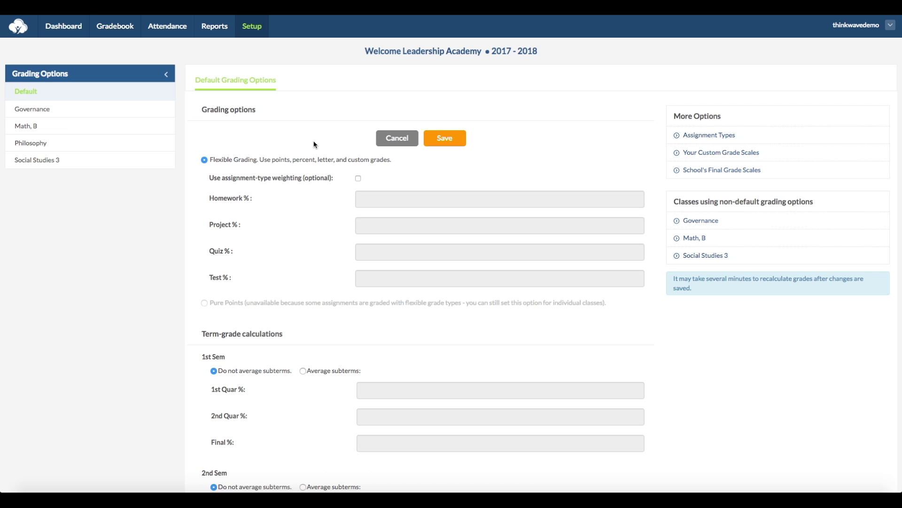
pyautogui.click(358, 178)
pyautogui.click(381, 195)
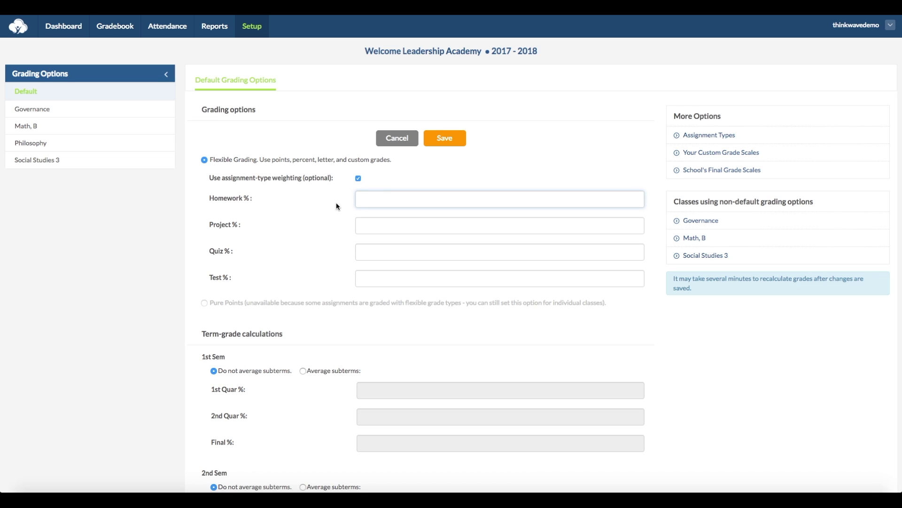
pyautogui.write('40')
pyautogui.press('Tab')
pyautogui.write('40')
pyautogui.press('Tab')
pyautogui.write('10')
pyautogui.press('Tab')
pyautogui.write('10')
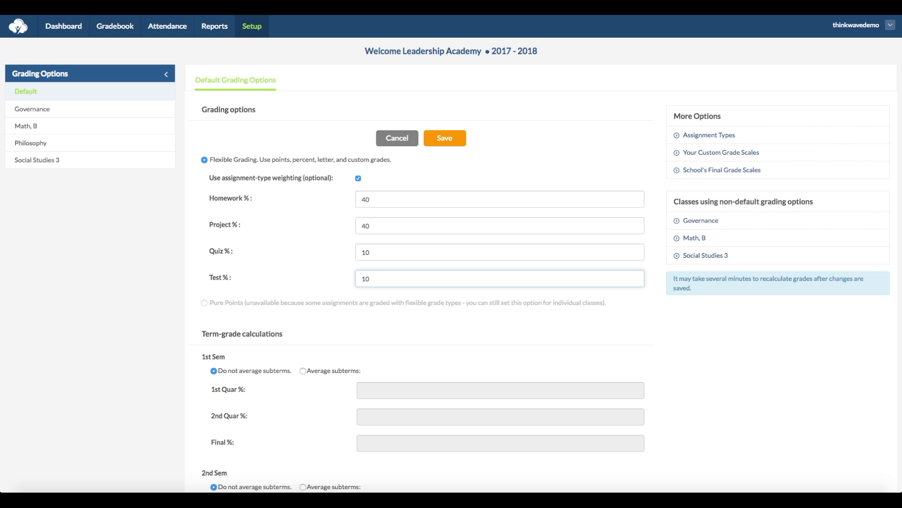
pyautogui.press('Tab')
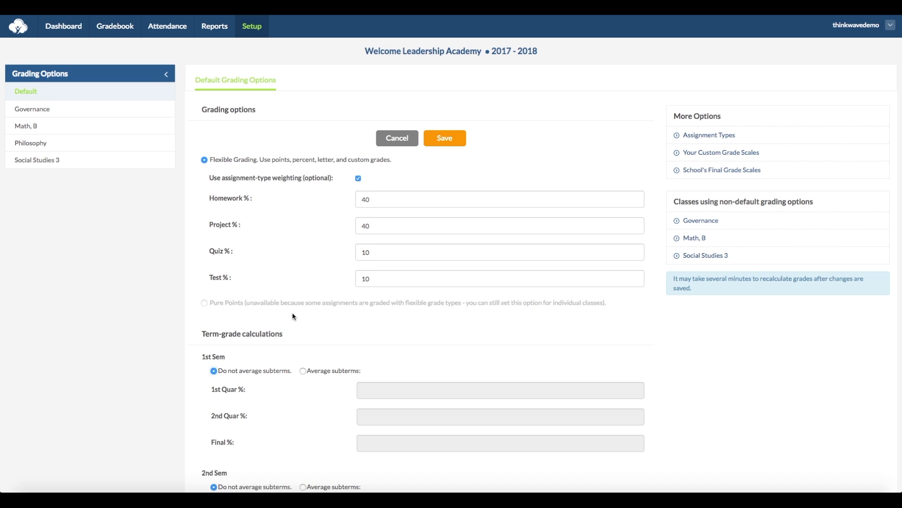
# Set the 1st Sem grade to average its subterms
pyautogui.scroll(-1, 294, 317)
pyautogui.scroll(-3, 294, 317)
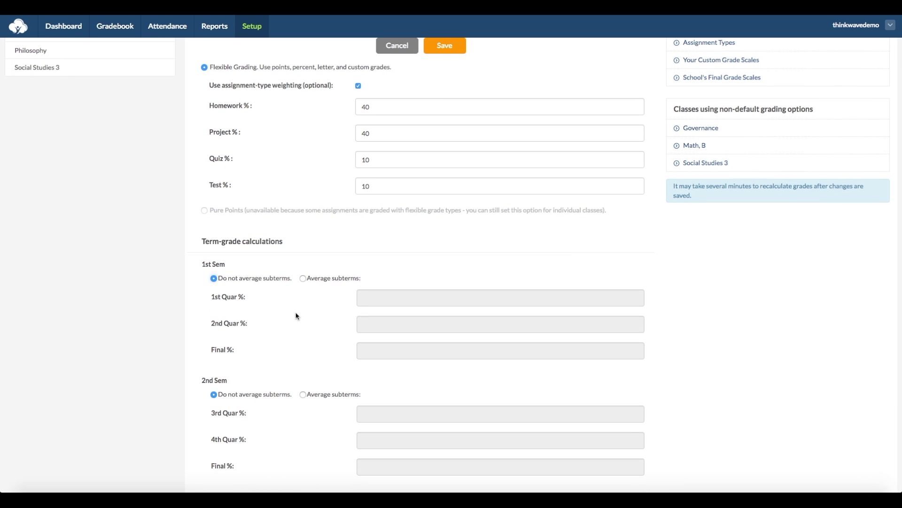
pyautogui.click(303, 279)
pyautogui.scroll(-1, 304, 280)
# Weight 1st Quar 40%, 2nd Quar 40% and Final 20%, then open Math, B's grading options
pyautogui.click(397, 289)
pyautogui.write('40')
pyautogui.press('Tab')
pyautogui.write('40')
pyautogui.press('Tab')
pyautogui.write('20')
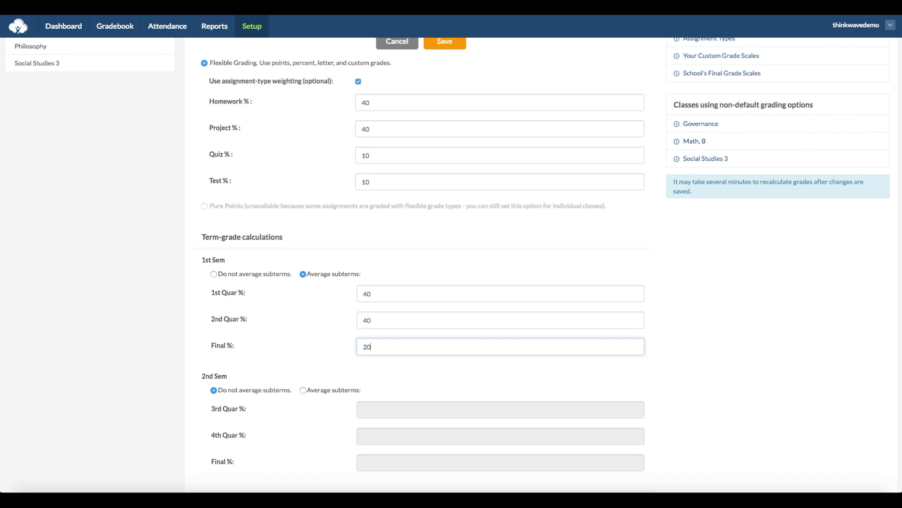
pyautogui.click(310, 331)
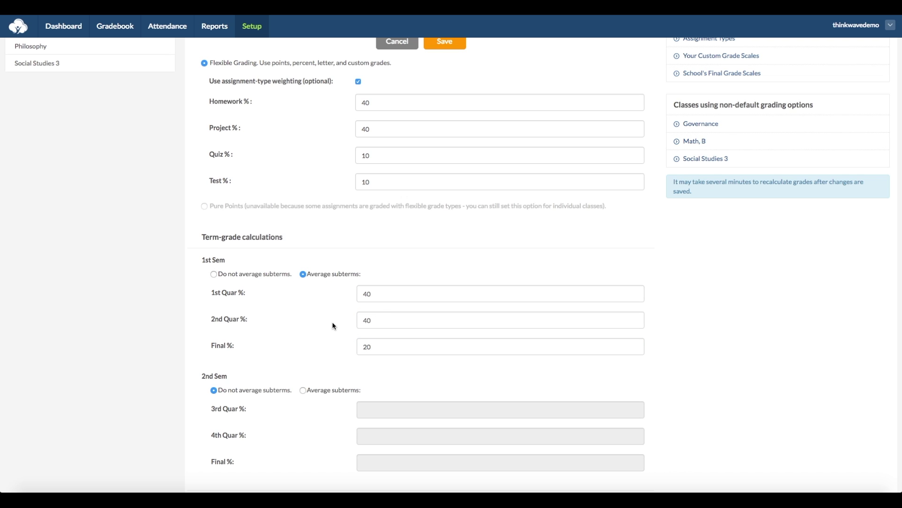
pyautogui.scroll(3, 171, 221)
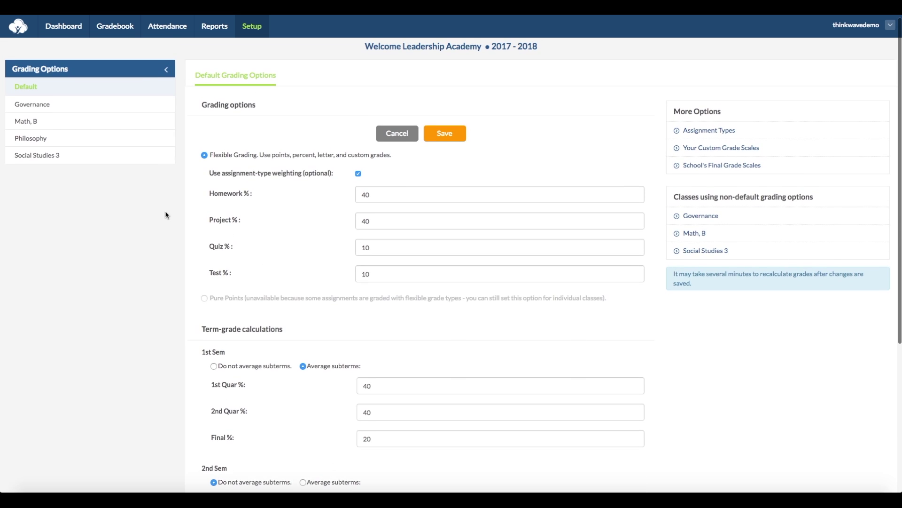
pyautogui.click(61, 125)
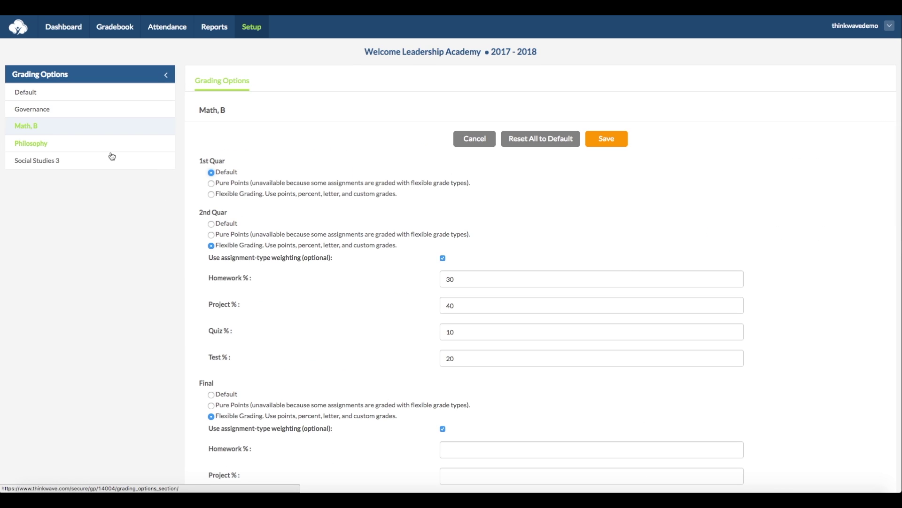
# Set Math, B's 1st Quar to Flexible Grading with type weighting, then start a new assignment
pyautogui.click(212, 184)
pyautogui.click(214, 194)
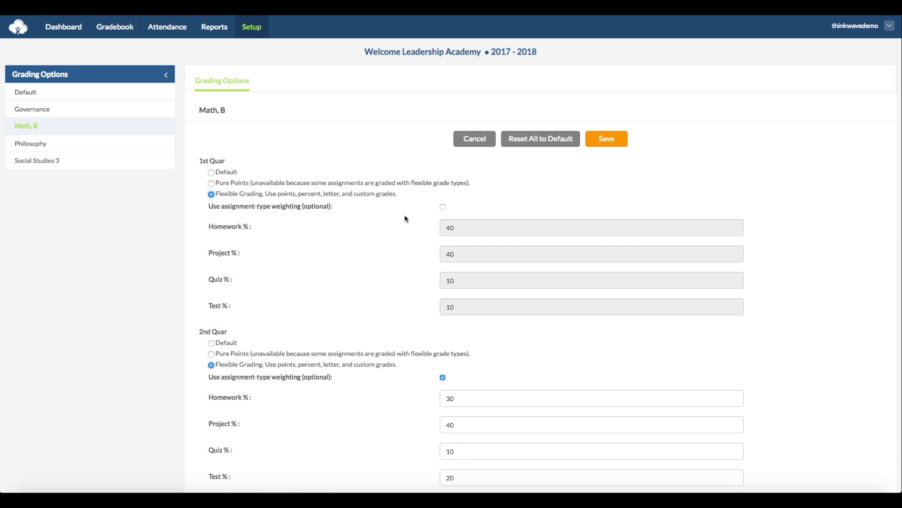
pyautogui.click(443, 207)
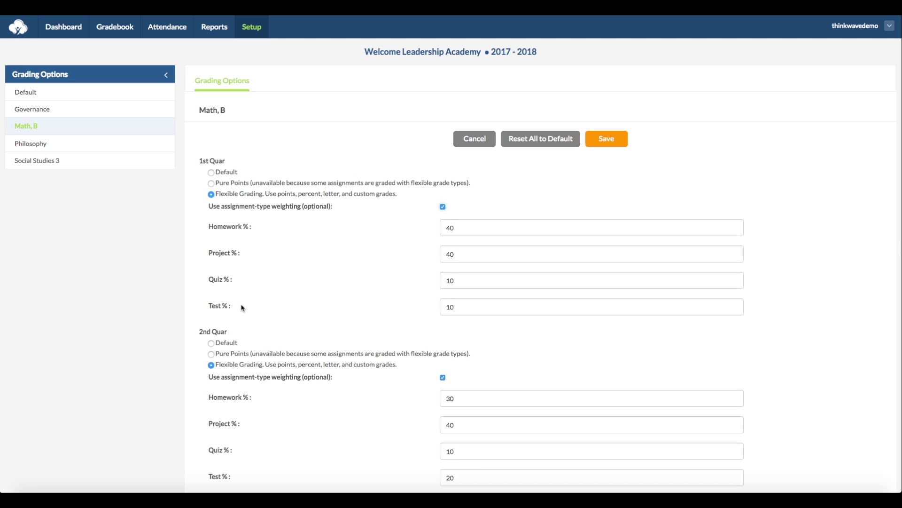
pyautogui.scroll(-3, 225, 351)
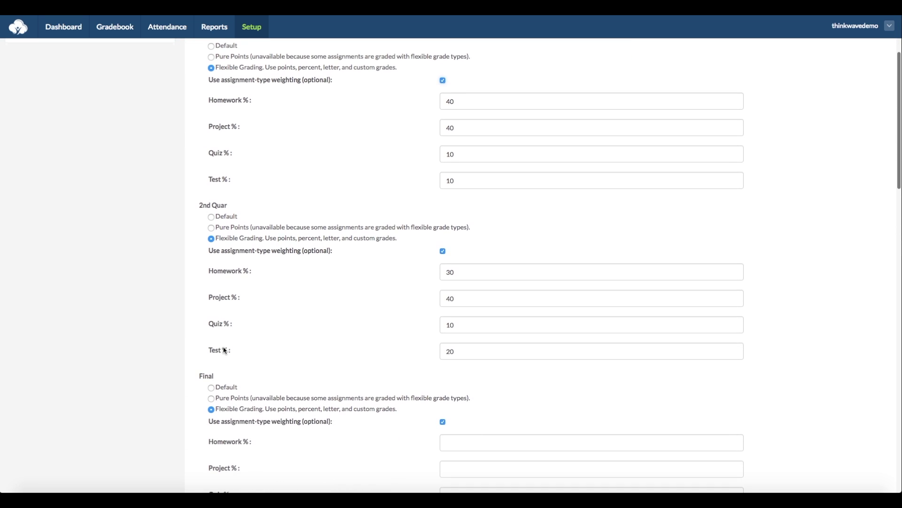
pyautogui.click(115, 27)
pyautogui.click(140, 76)
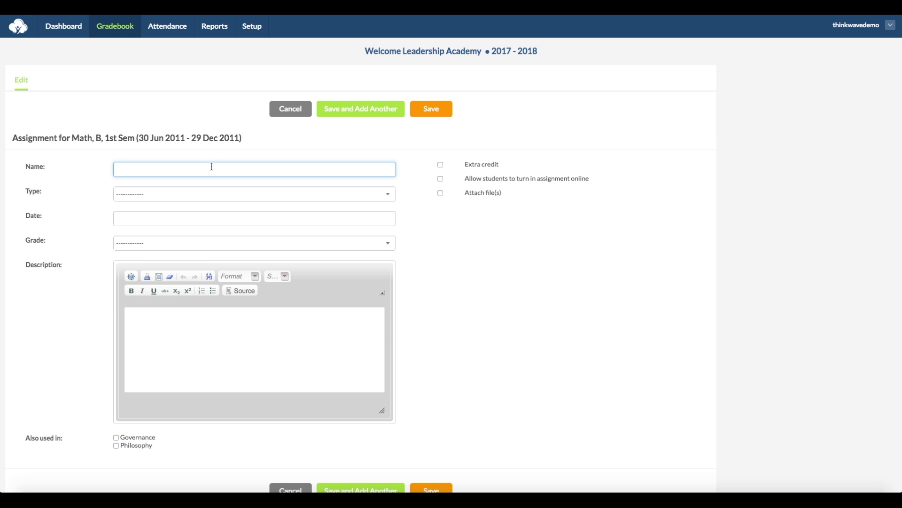
# Set the new assignment's grade type to Points and select the empty Points field
pyautogui.click(249, 194)
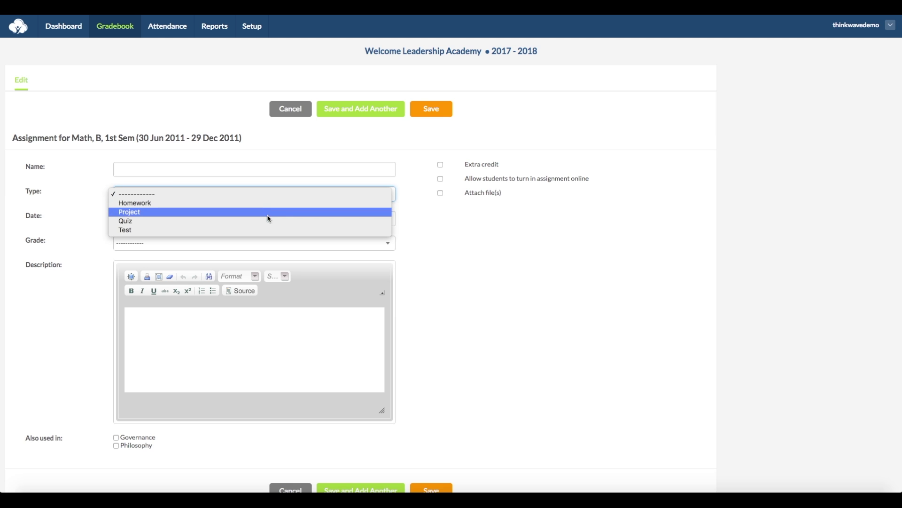
pyautogui.click(425, 235)
pyautogui.click(306, 221)
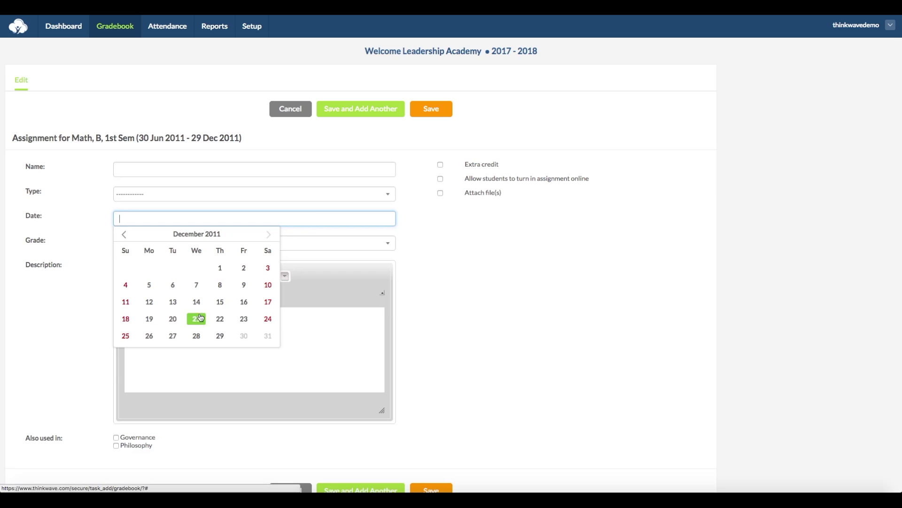
pyautogui.click(332, 241)
pyautogui.click(297, 248)
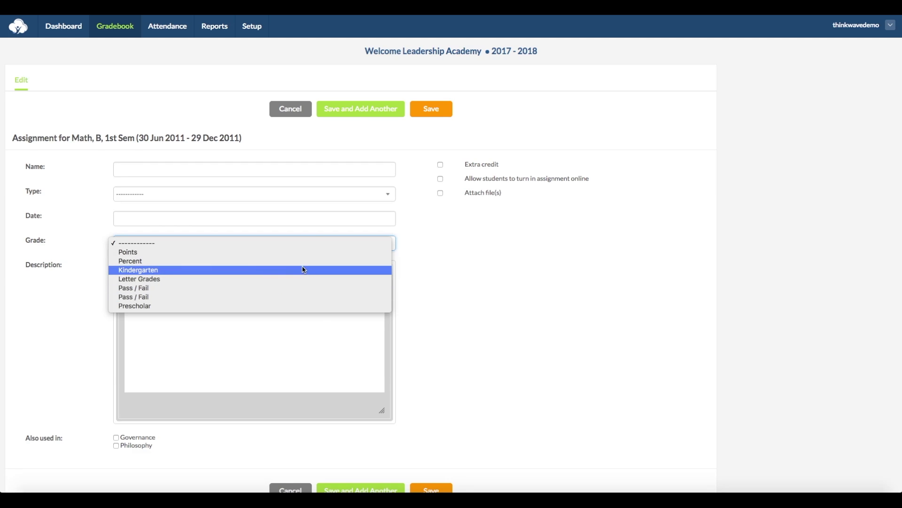
pyautogui.click(301, 252)
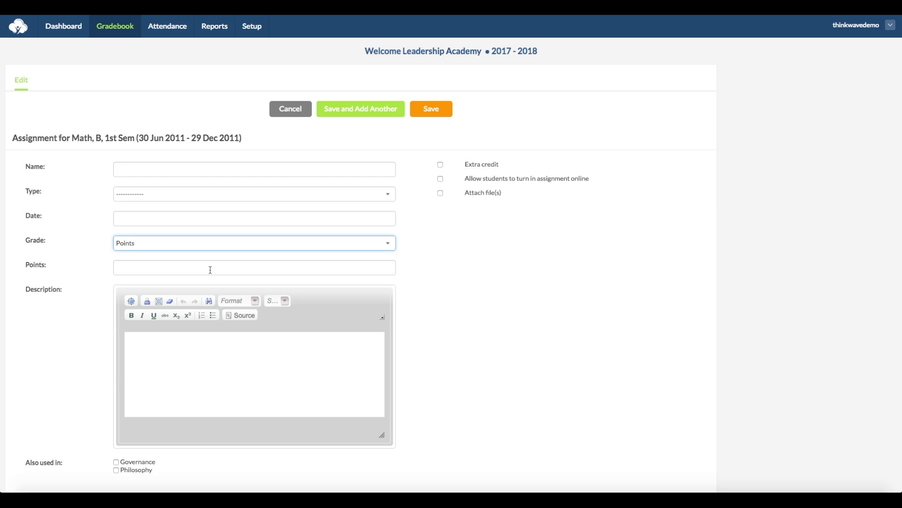
pyautogui.click(210, 270)
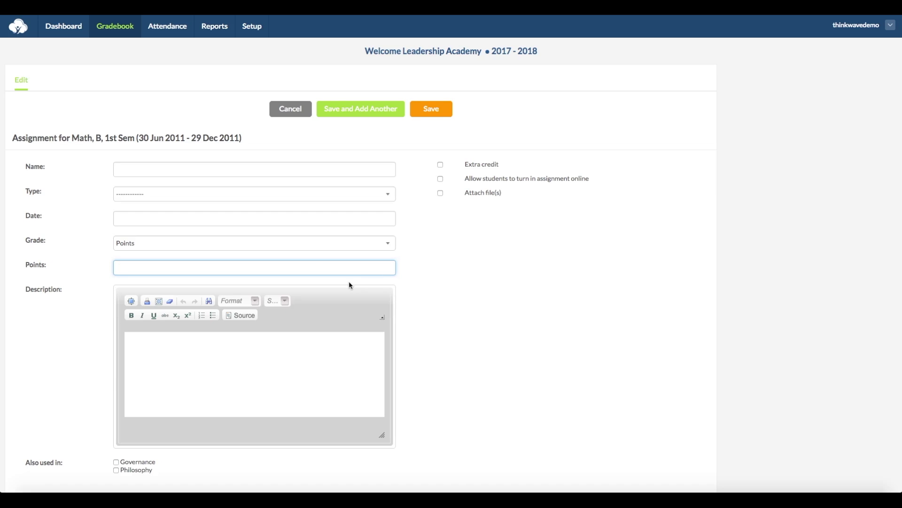
pyautogui.scroll(-2, 349, 281)
# Write 'Assignment description' with 'description' in bold, and tick Attach file(s)
pyautogui.click(211, 290)
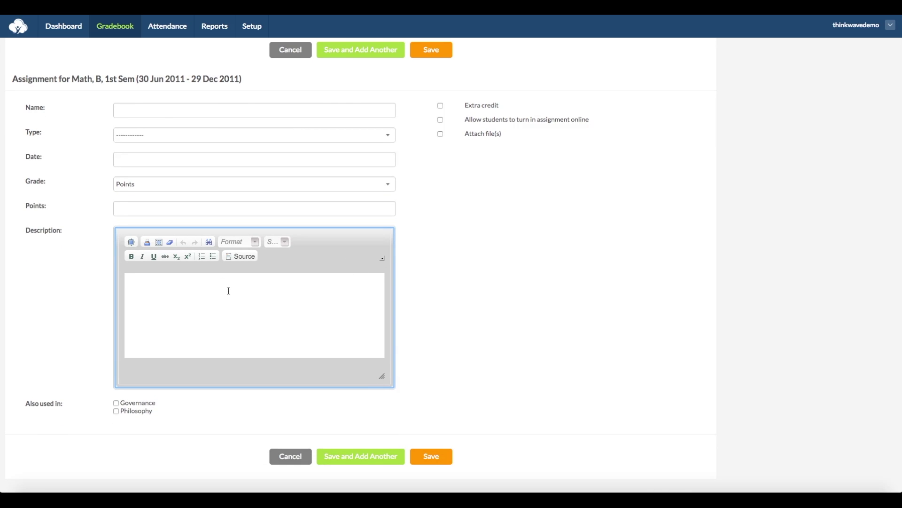
pyautogui.write('Assignment description')
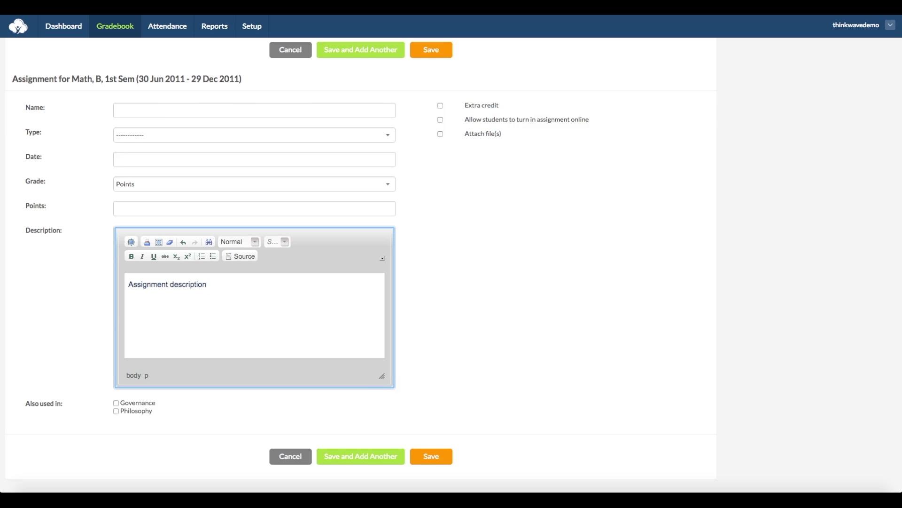
pyautogui.moveTo(211, 285); pyautogui.dragTo(170, 285)
pyautogui.click(132, 256)
pyautogui.click(265, 296)
pyautogui.click(243, 256)
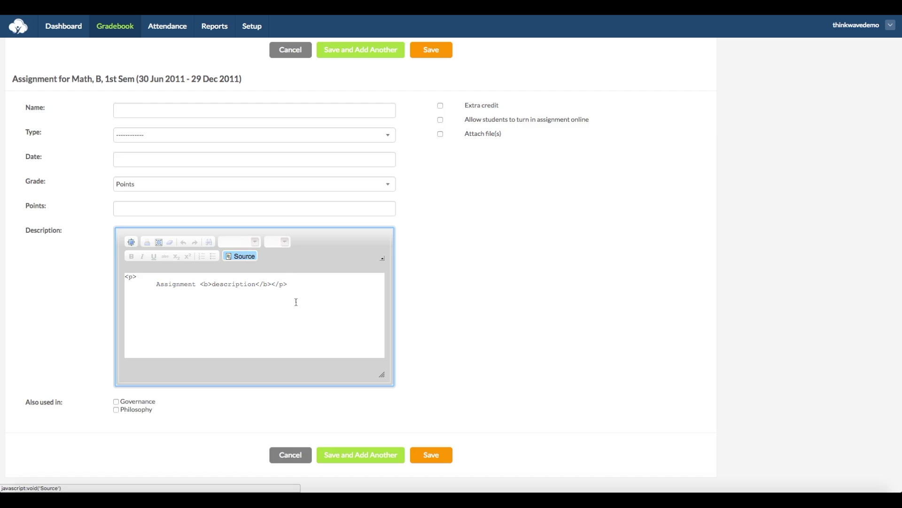
pyautogui.click(249, 256)
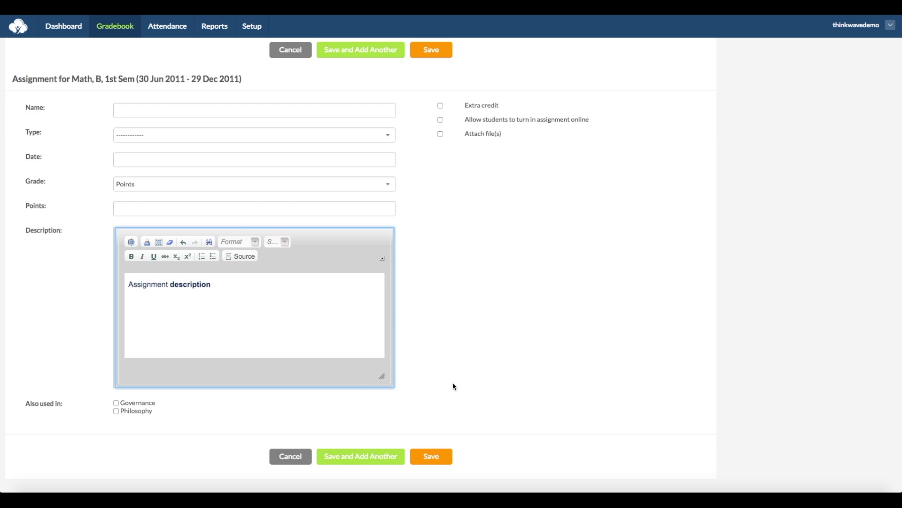
pyautogui.scroll(2, 540, 341)
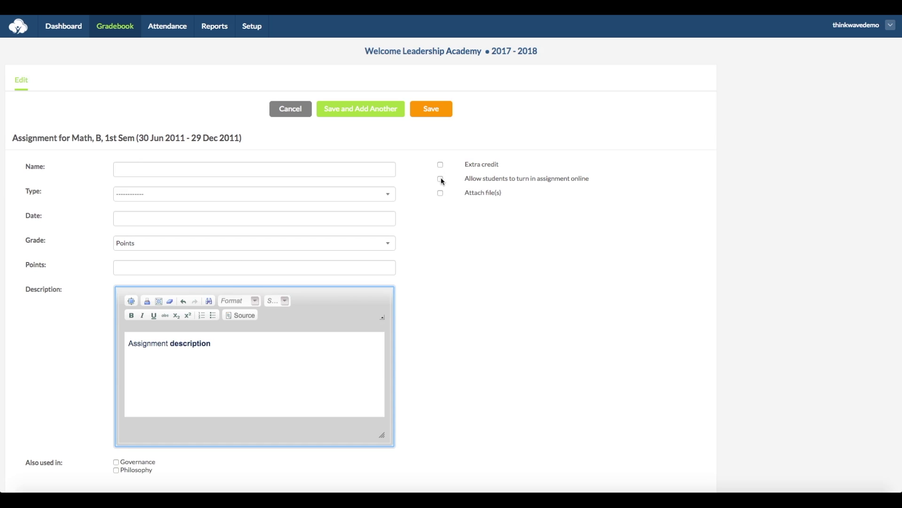
pyautogui.click(441, 193)
# Check the 29 Sep Homework assignment, then show the Math, B gradebook by assignment
pyautogui.click(120, 33)
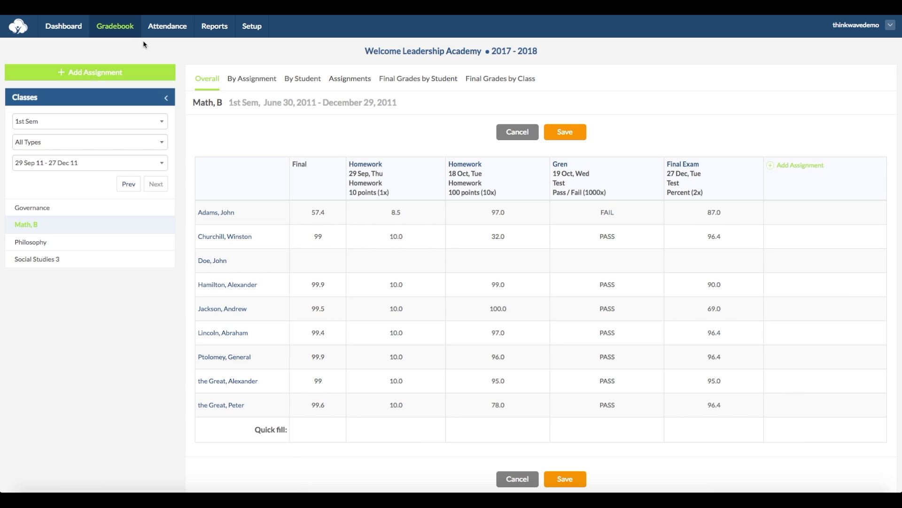
pyautogui.click(366, 164)
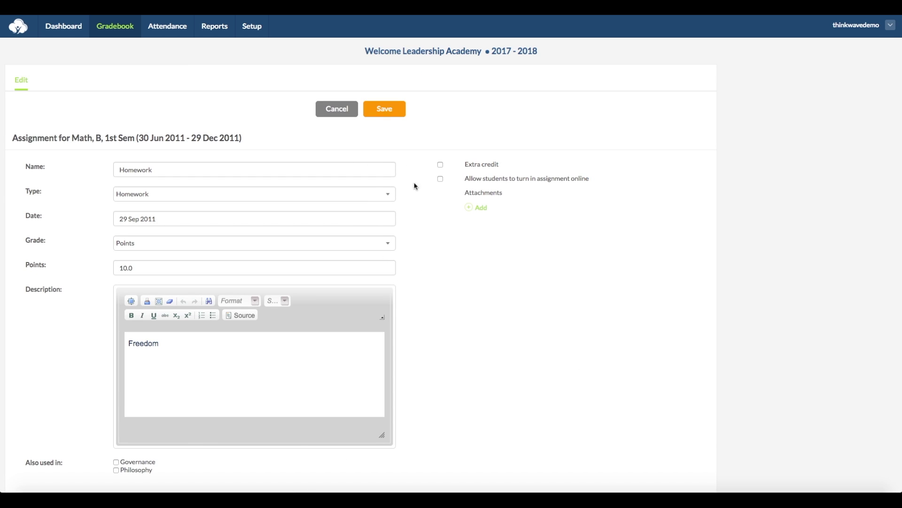
pyautogui.click(131, 33)
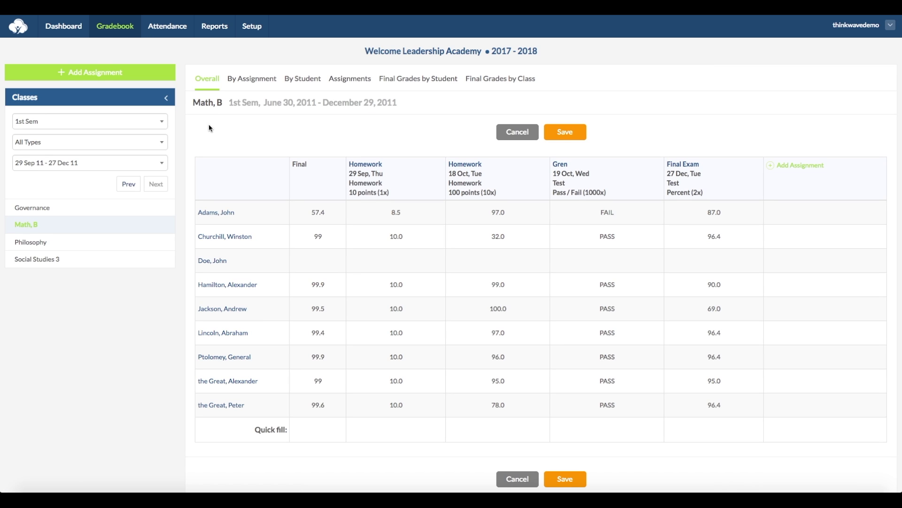
pyautogui.click(247, 82)
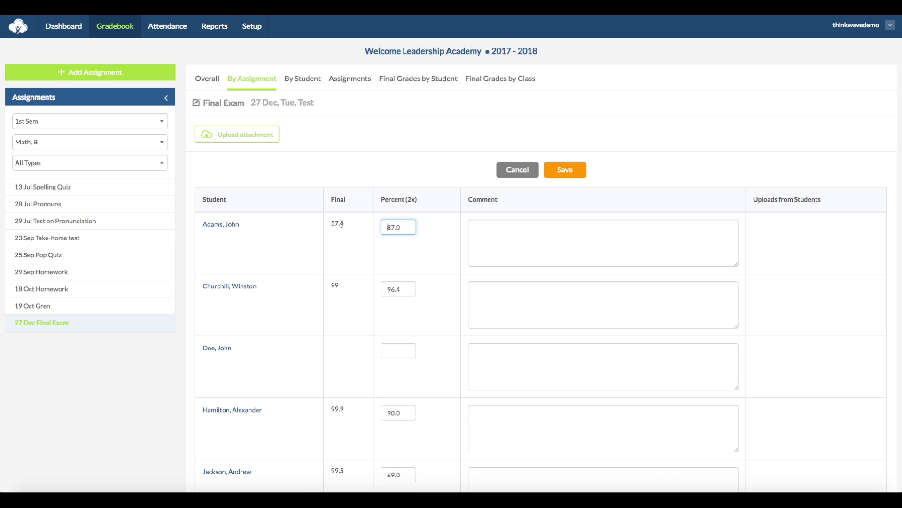
# Scroll through each student's Final Exam scores, then switch to the By Student view
pyautogui.click(407, 243)
pyautogui.scroll(-9, 813, 240)
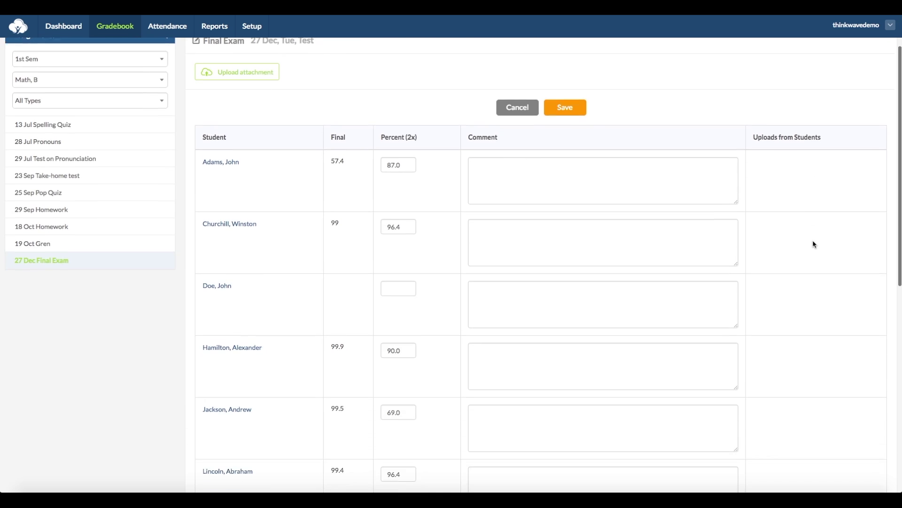
pyautogui.scroll(-2, 813, 240)
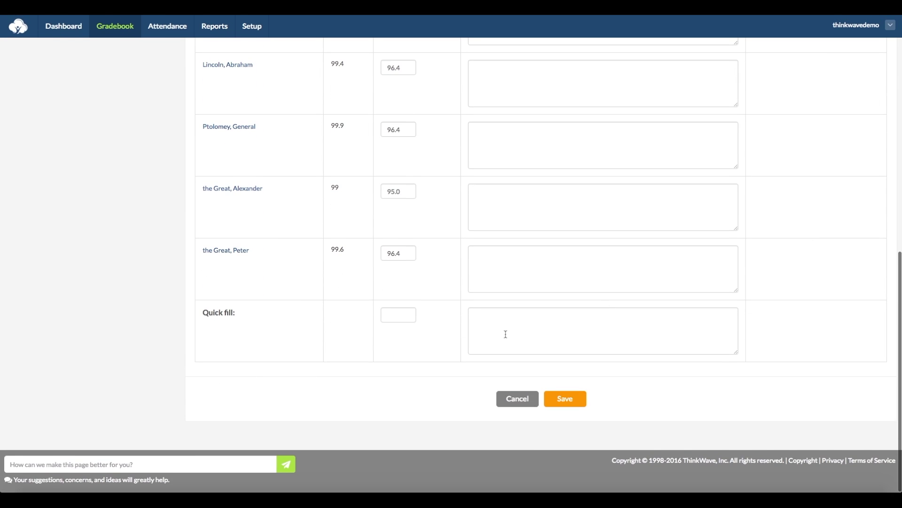
pyautogui.scroll(6, 345, 277)
pyautogui.scroll(4, 345, 278)
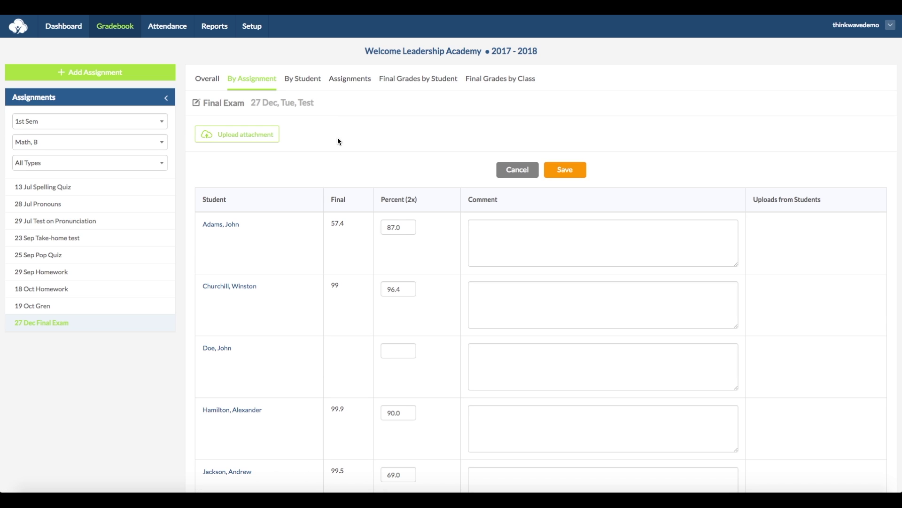
pyautogui.click(304, 81)
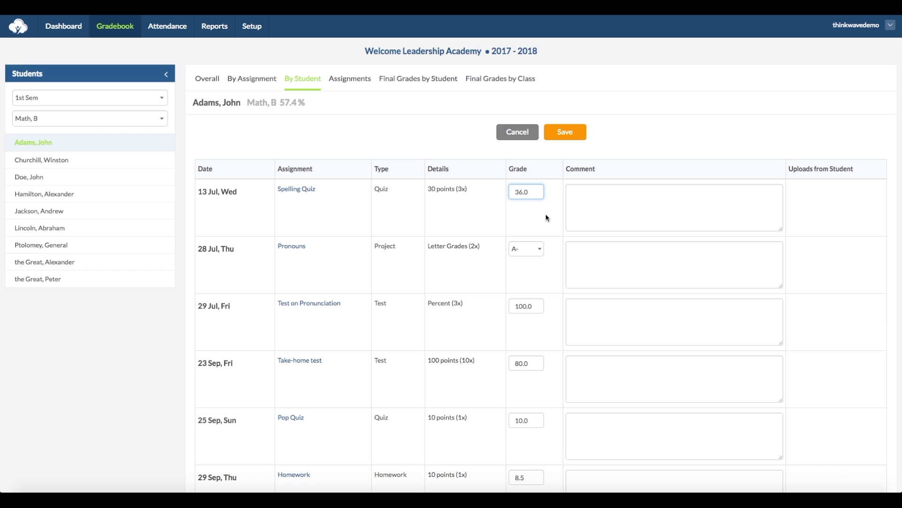
# Show the 1st Sem list of nine Math, B assignments with their types and values
pyautogui.scroll(-1, 427, 153)
pyautogui.click(349, 80)
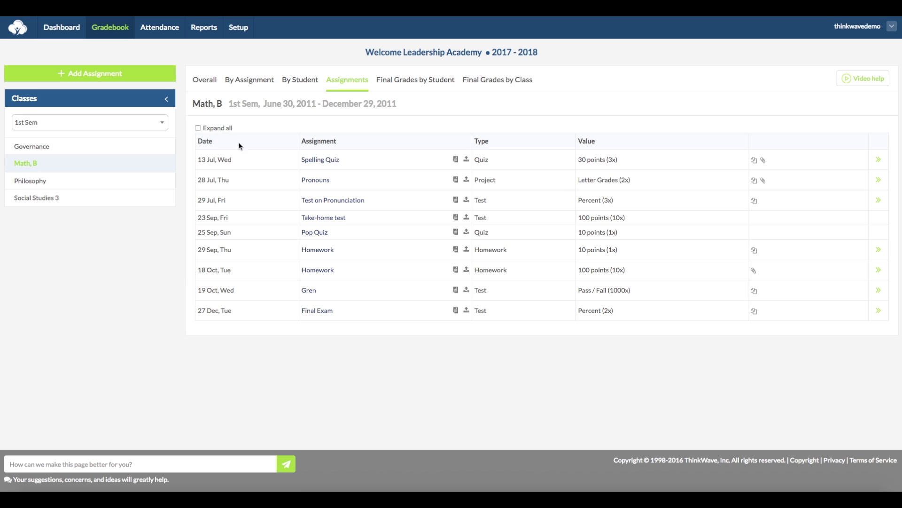
# Toggle Expand all on and off, then show calculated term grades per student
pyautogui.click(199, 128)
pyautogui.click(198, 129)
pyautogui.click(416, 85)
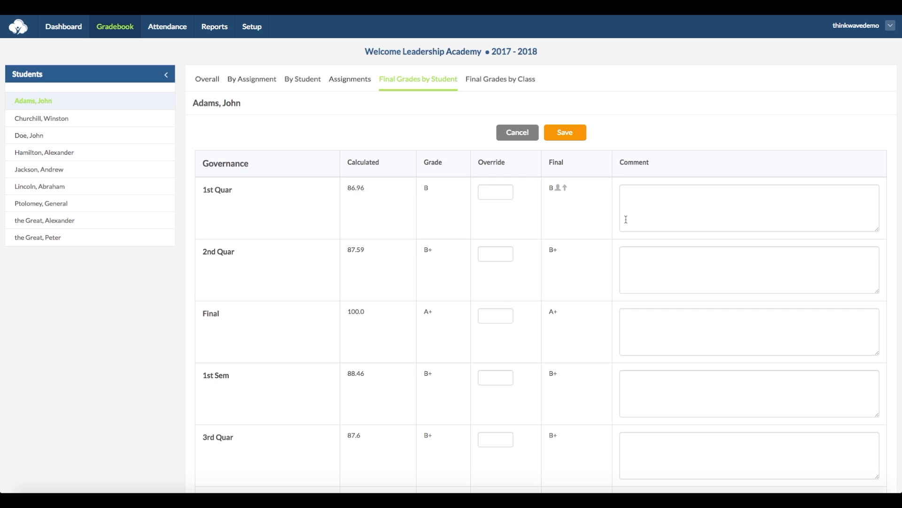
# Show the class-wide Math, B 1st Sem final grades with standards overrides
pyautogui.click(514, 87)
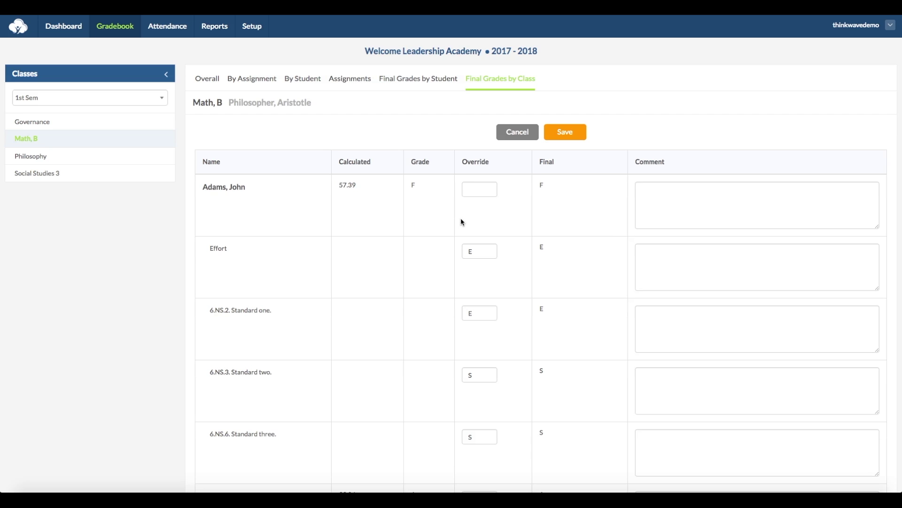
pyautogui.scroll(-15, 458, 221)
pyautogui.scroll(-15, 447, 224)
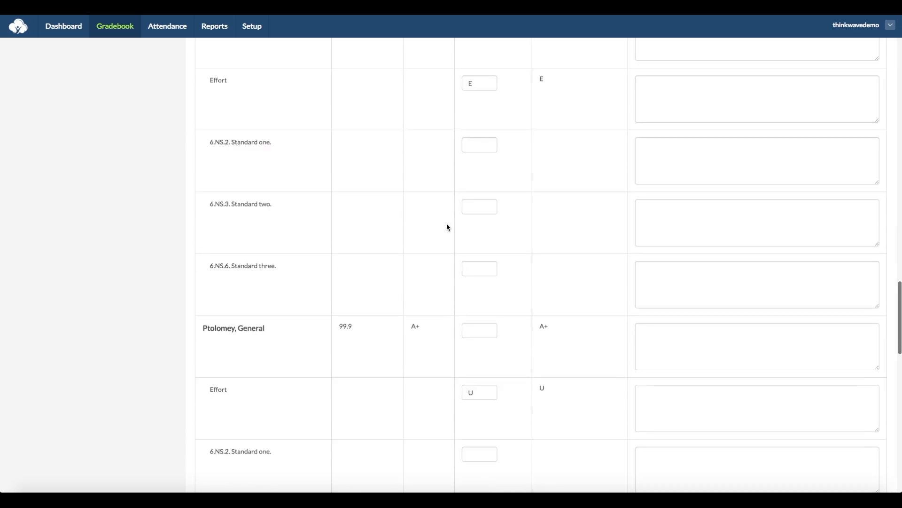